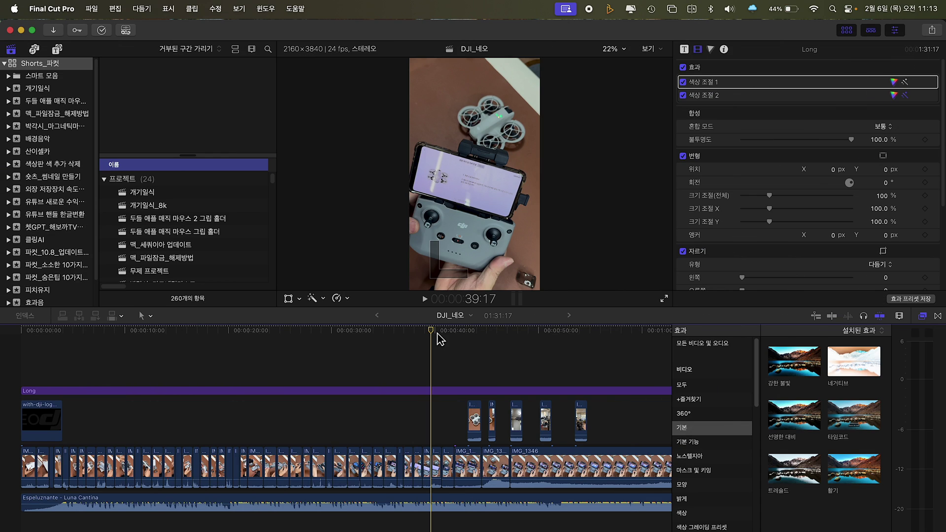
Step: Switch to the Hand tool (H) and pan the timeline slightly to the right
{"action": "key", "text": "h"}
{"action": "mouse_move", "coordinate": [482, 362]}
{"action": "left_mouse_down"}
{"action": "mouse_move", "coordinate": [344, 349]}
{"action": "mouse_move", "coordinate": [522, 362]}
{"action": "left_mouse_up"}
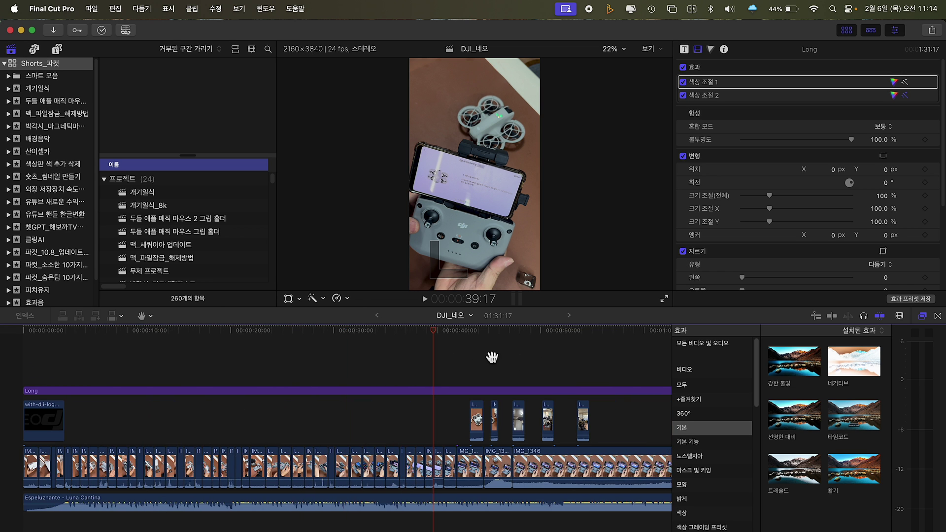
Step: Return to the Select tool, pan the timeline a little with the Hand tool, then switch back to Select (A)
{"action": "left_click", "coordinate": [150, 315]}
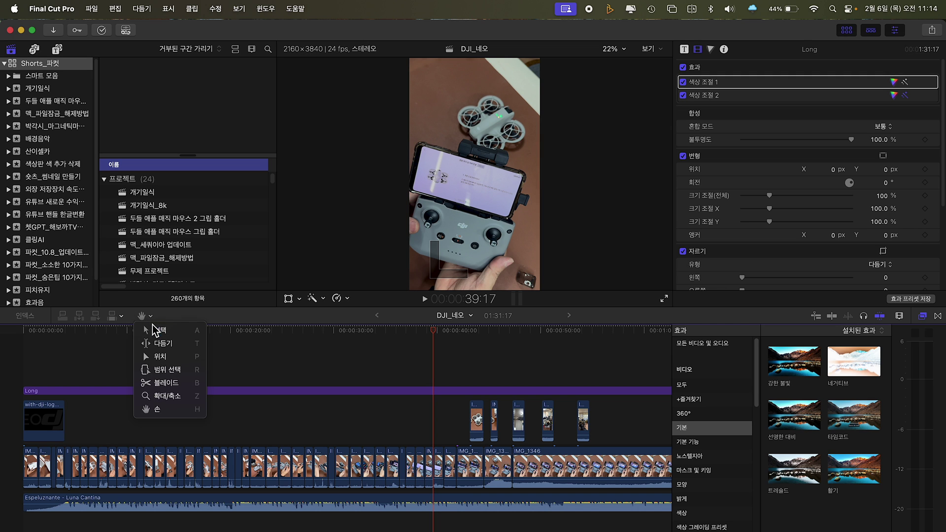
{"action": "left_click", "coordinate": [156, 329]}
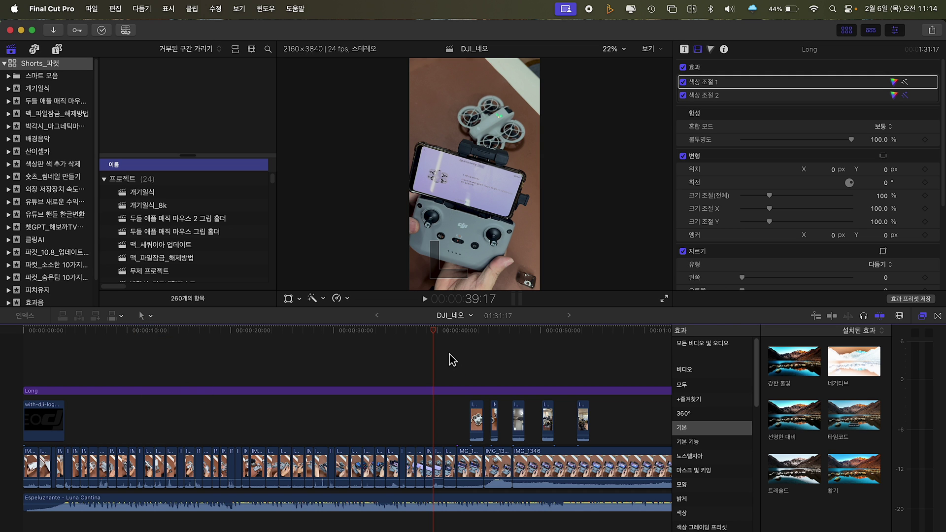
{"action": "key", "text": "h"}
{"action": "mouse_move", "coordinate": [416, 356]}
{"action": "left_mouse_down"}
{"action": "mouse_move", "coordinate": [381, 356]}
{"action": "mouse_move", "coordinate": [527, 365]}
{"action": "mouse_move", "coordinate": [457, 356]}
{"action": "left_mouse_up"}
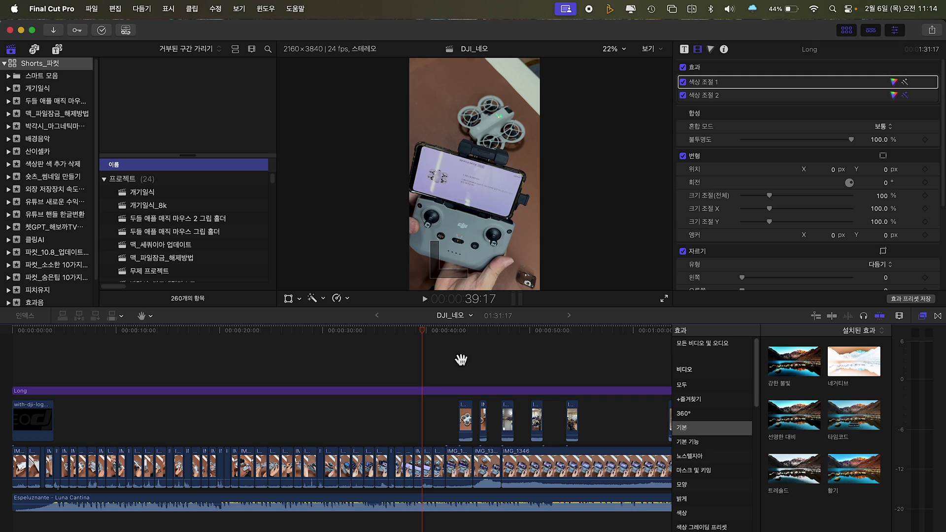
{"action": "key", "text": "a"}
Step: Show the horizon guides over the drone clip in the viewer, then hide them again
{"action": "left_click", "coordinate": [650, 49]}
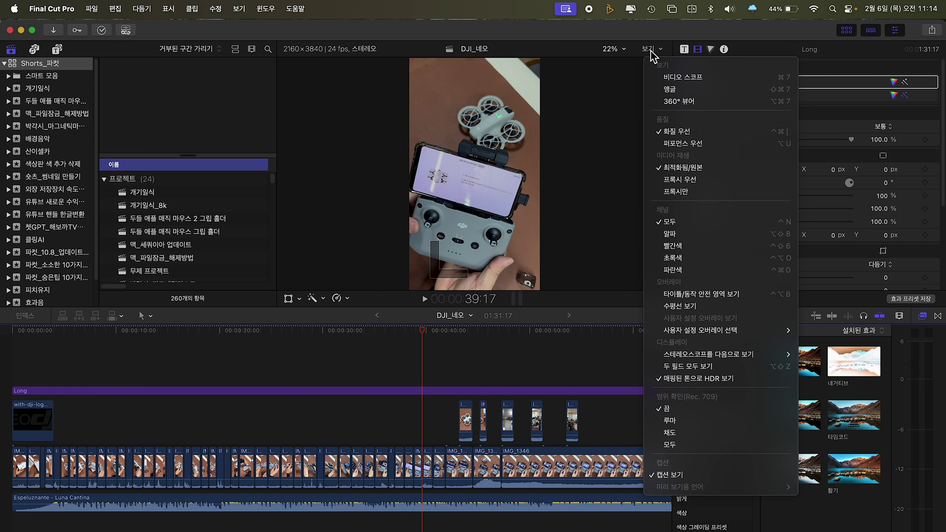
{"action": "left_click", "coordinate": [686, 310]}
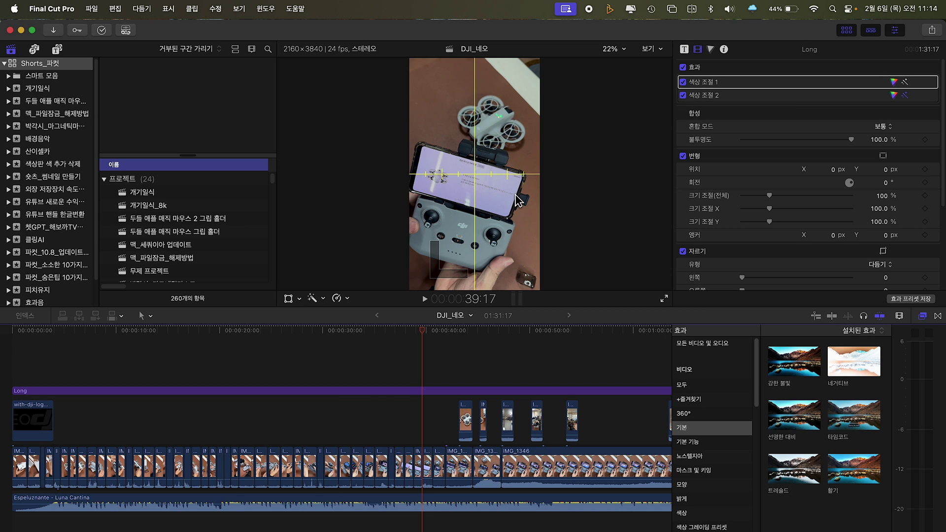
{"action": "left_click", "coordinate": [648, 49]}
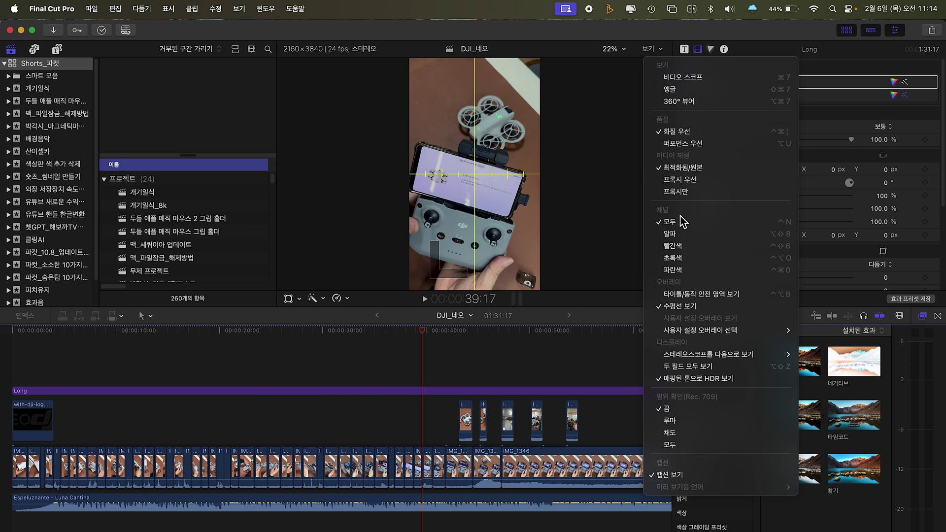
{"action": "left_click", "coordinate": [671, 306]}
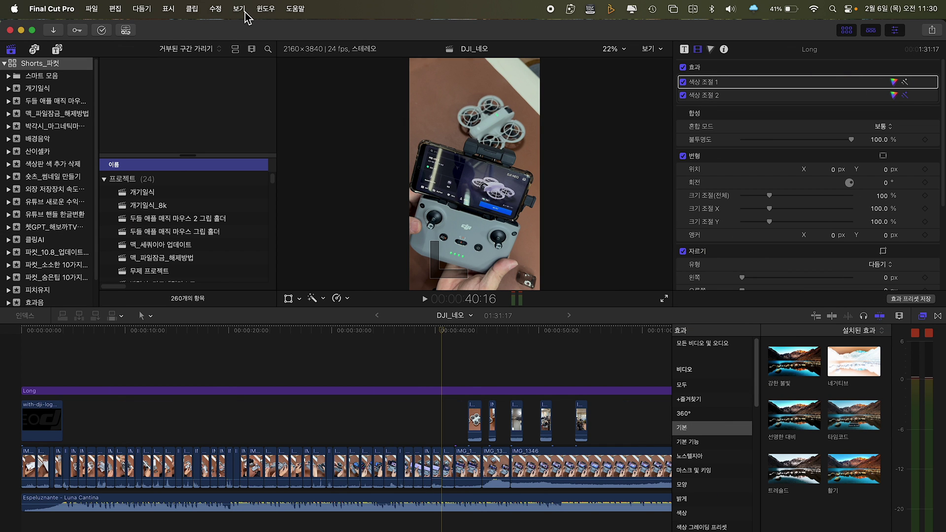
Step: Set YOUTUBE SHORTS OVERLAY as the viewer's custom overlay under View > Show in Viewer
{"action": "left_click", "coordinate": [244, 11]}
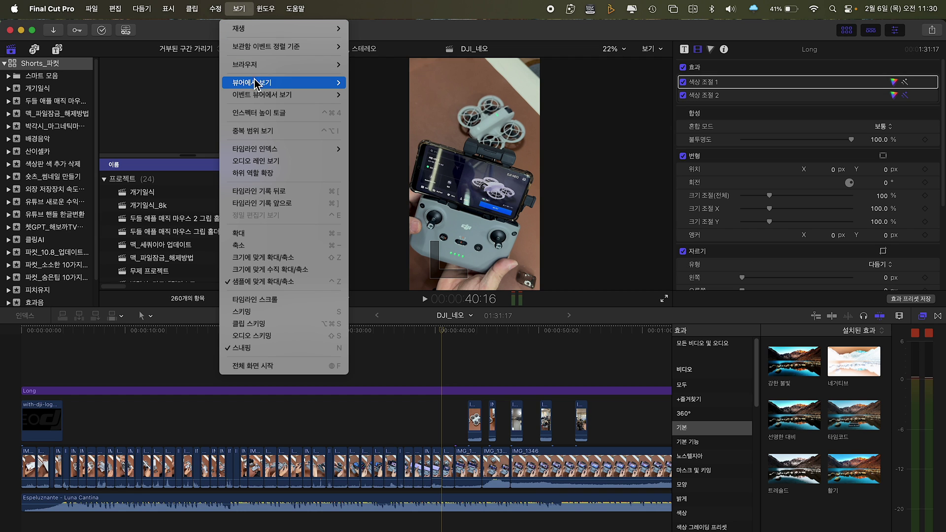
{"action": "mouse_move", "coordinate": [254, 84]}
{"action": "mouse_move", "coordinate": [394, 149]}
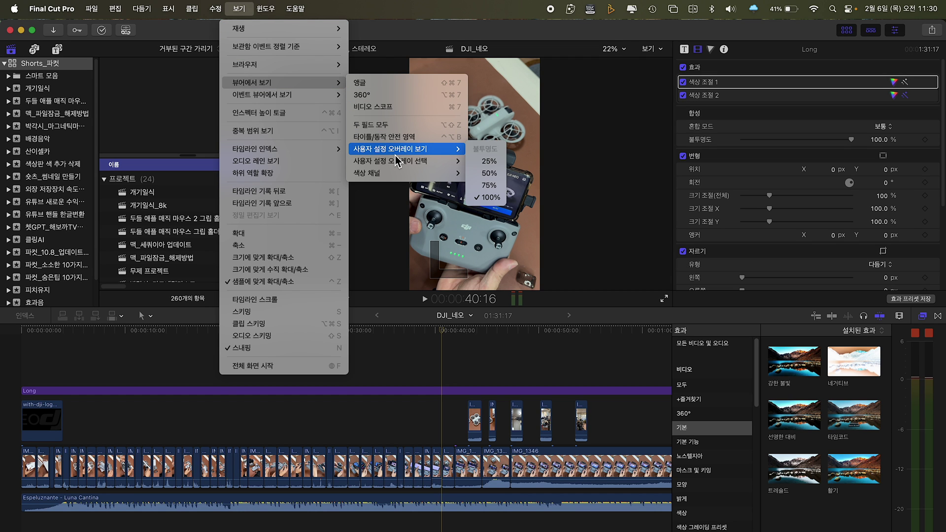
{"action": "mouse_move", "coordinate": [404, 164]}
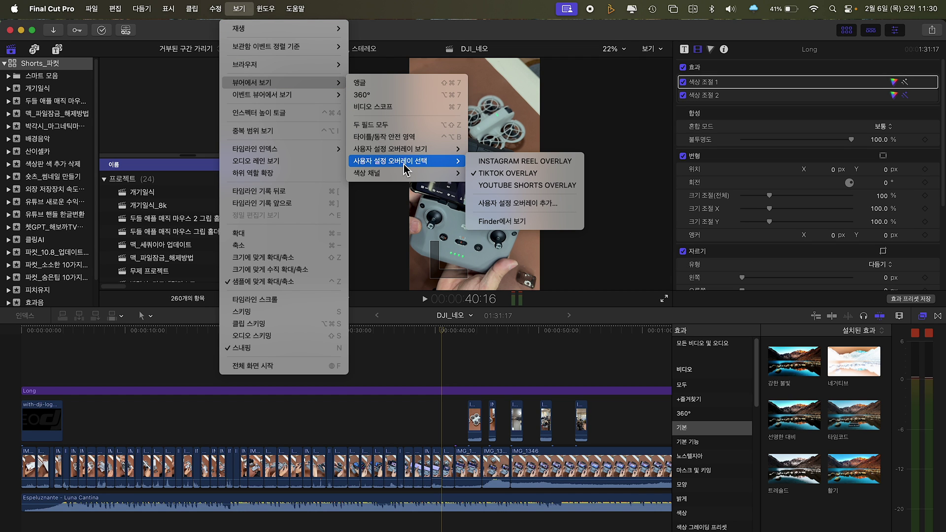
{"action": "left_click", "coordinate": [474, 186]}
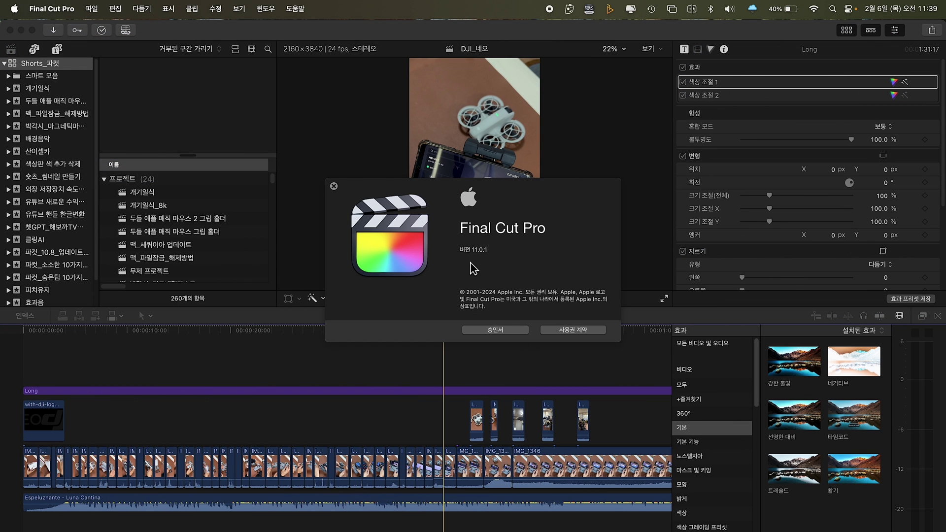
Step: Close the About Final Cut Pro window, pan the timeline back with the Hand tool, and return to Select
{"action": "left_click", "coordinate": [333, 186]}
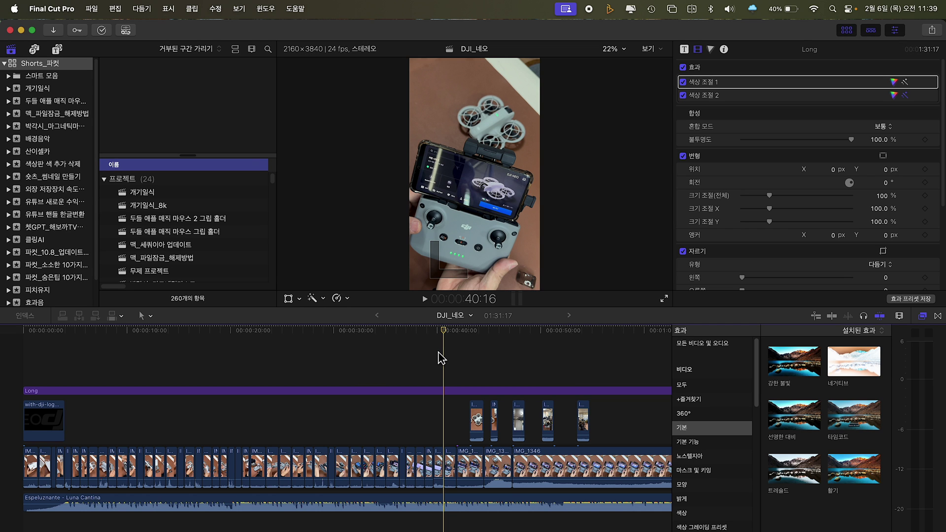
{"action": "key", "text": "h"}
{"action": "scroll", "coordinate": [431, 357], "scroll_direction": "right", "scroll_amount": 5}
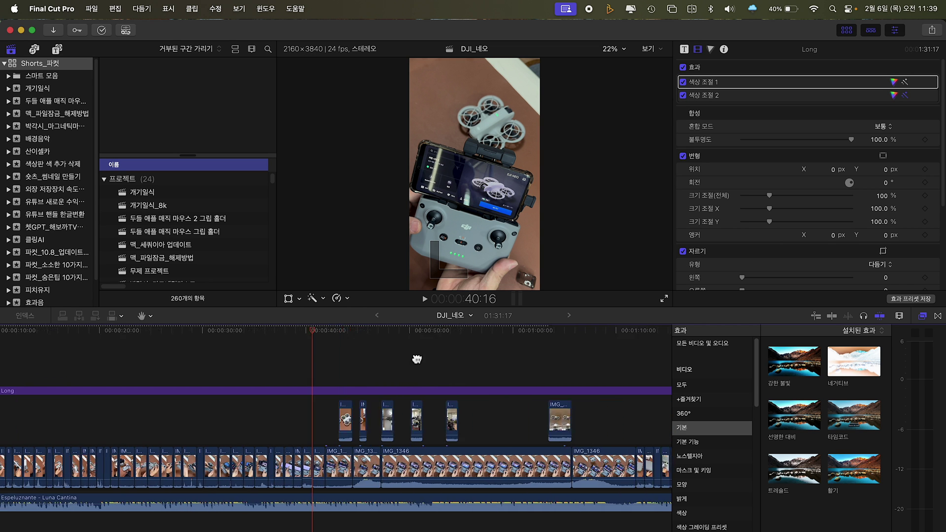
{"action": "left_click_drag", "start_coordinate": [454, 359], "coordinate": [583, 365]}
{"action": "key", "text": "a"}
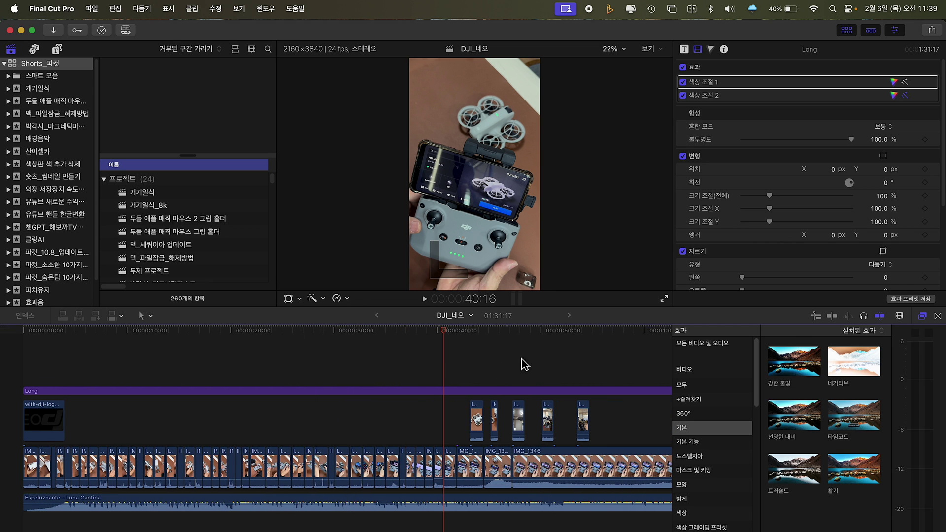
{"action": "left_click", "coordinate": [649, 49]}
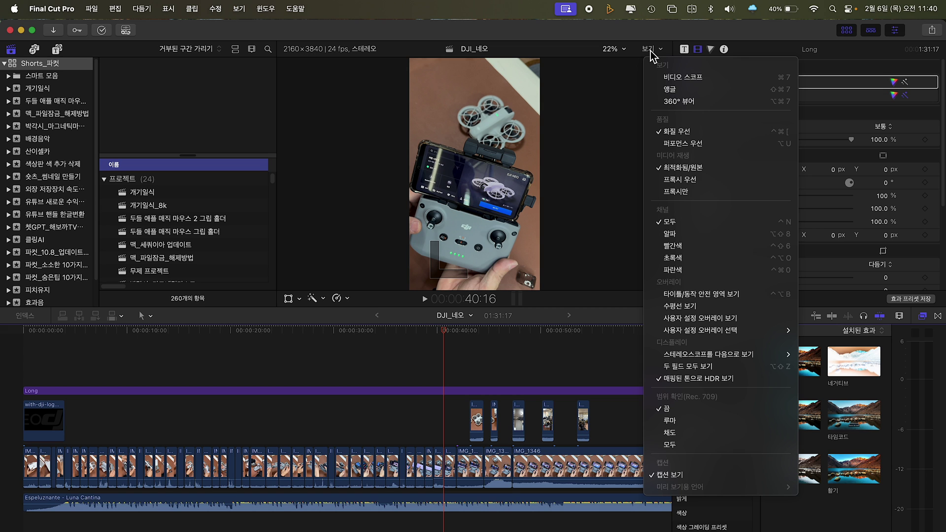
{"action": "left_click", "coordinate": [663, 309]}
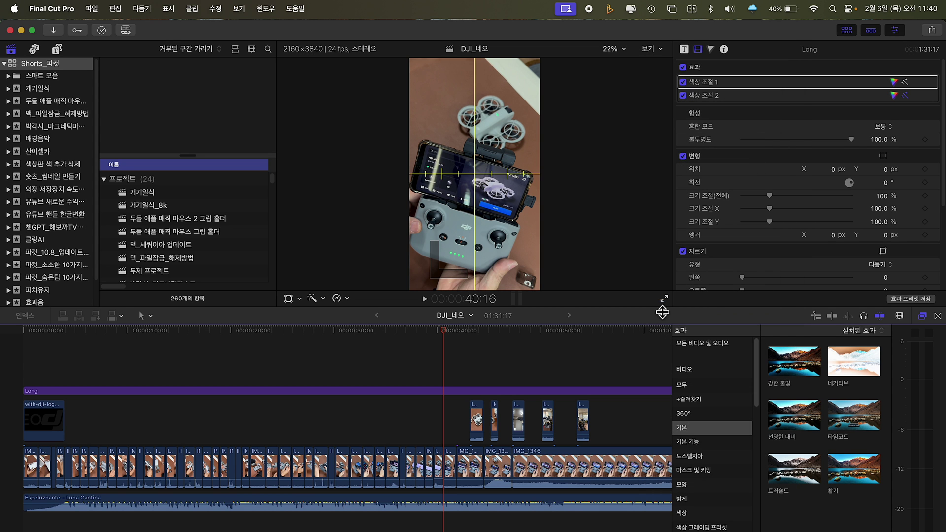
{"action": "left_click", "coordinate": [650, 49]}
{"action": "left_click", "coordinate": [658, 307]}
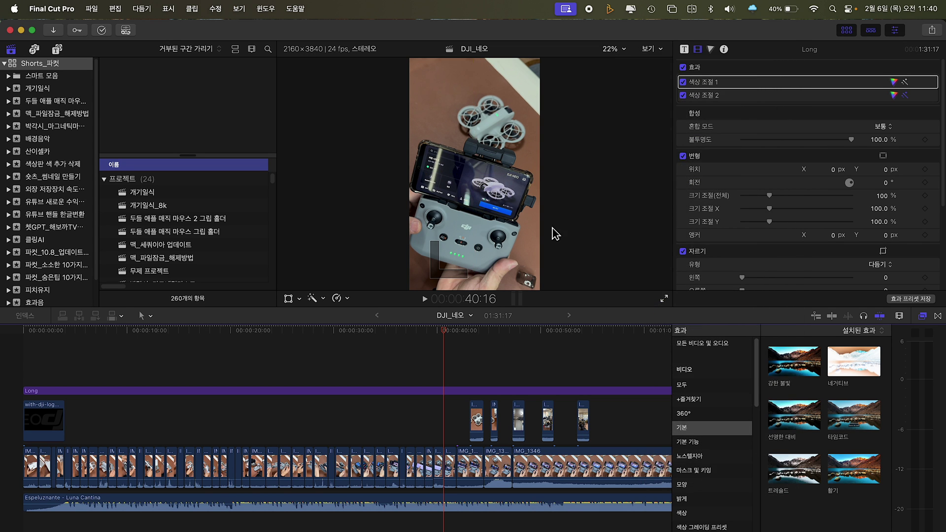
Step: Pick YOUTUBE SHORTS OVERLAY under View > Show in Viewer and confirm Show Custom Overlay is on
{"action": "left_click", "coordinate": [239, 9]}
{"action": "mouse_move", "coordinate": [306, 82]}
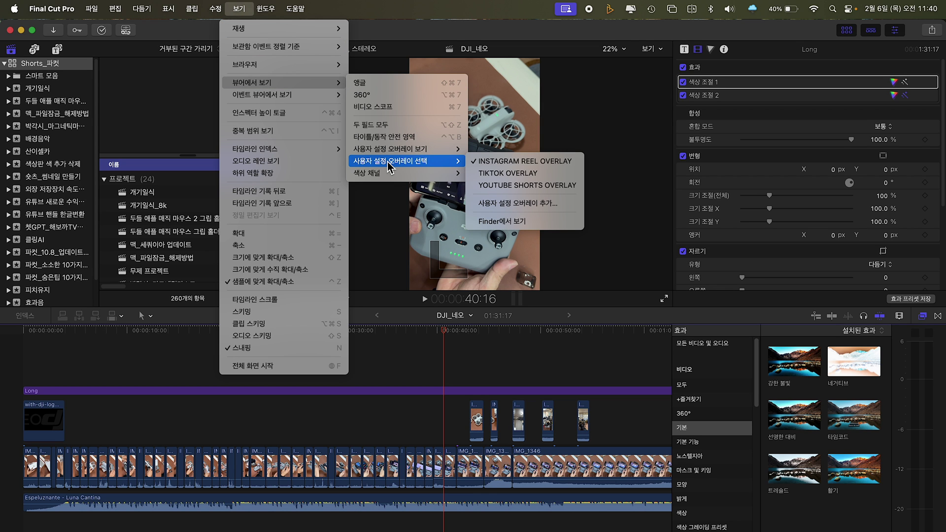
{"action": "left_click", "coordinate": [482, 186]}
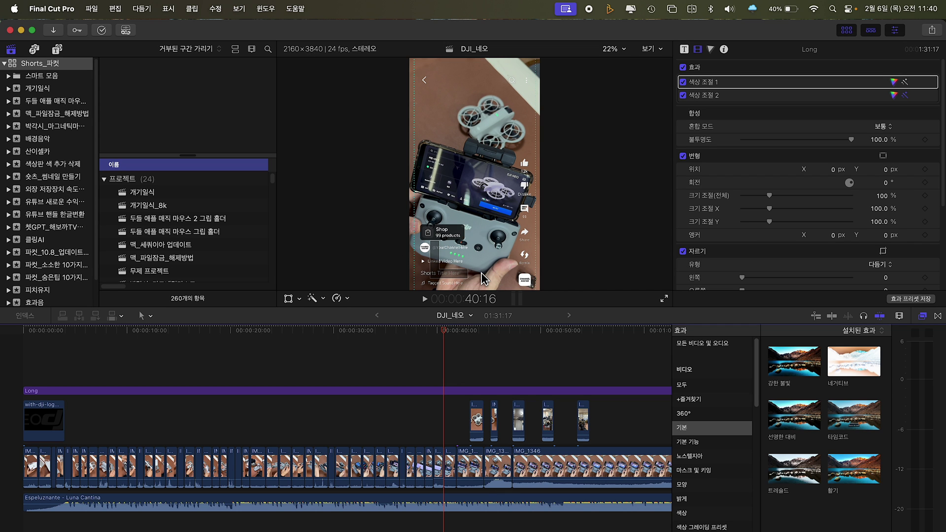
{"action": "left_click", "coordinate": [242, 9]}
{"action": "mouse_move", "coordinate": [335, 82]}
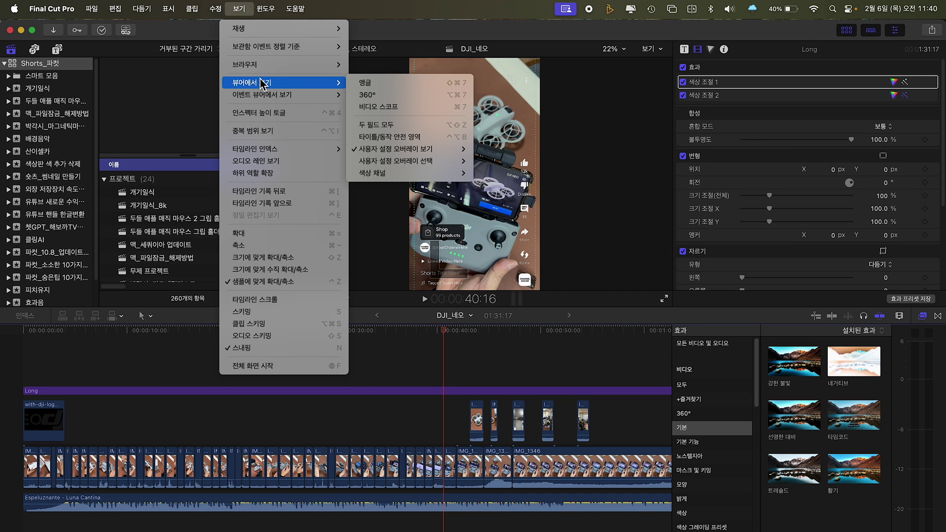